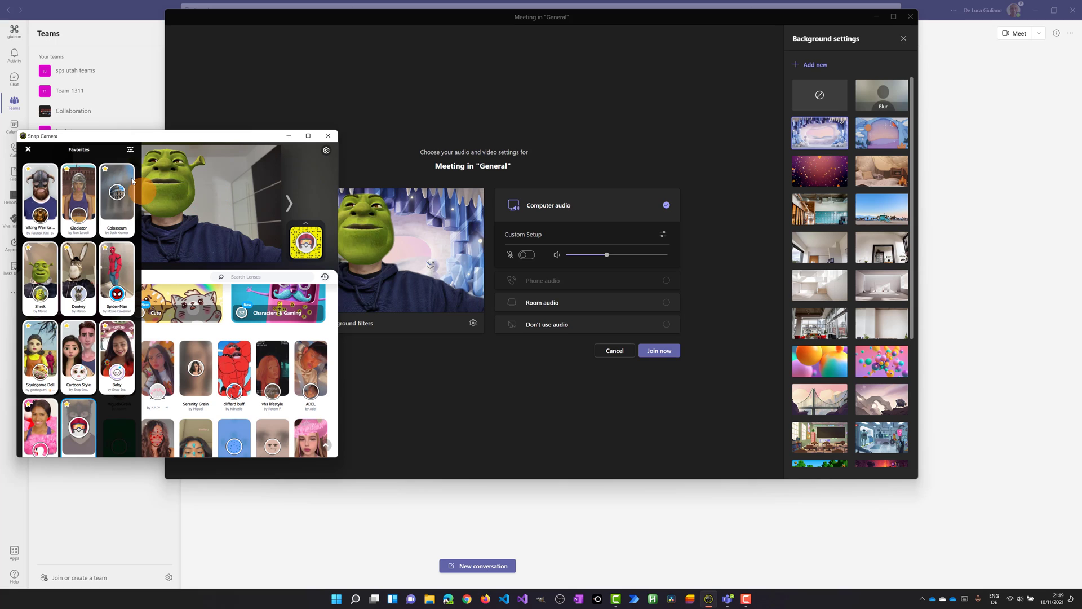
Step: Apply the Colosseum helmet lens from Favorites in place of Shrek, then return to the Teams preview
{"action": "left_click", "coordinate": [133, 180]}
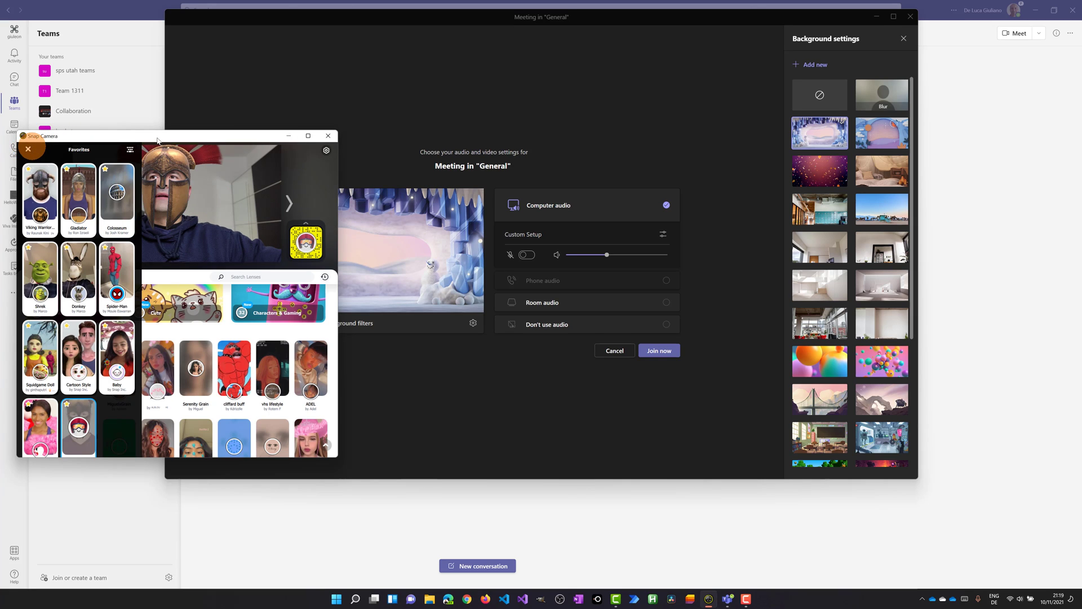
{"action": "left_click", "coordinate": [29, 149]}
{"action": "left_click", "coordinate": [381, 135]}
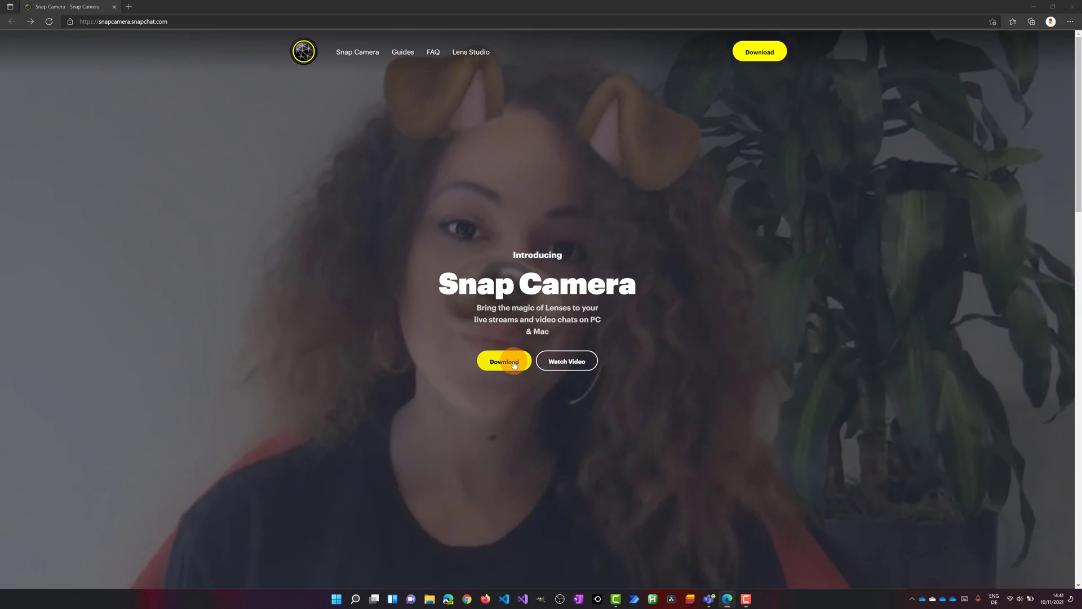
Step: Go to the Snap Camera download page and scroll down to its licence agreement
{"action": "left_click", "coordinate": [514, 363]}
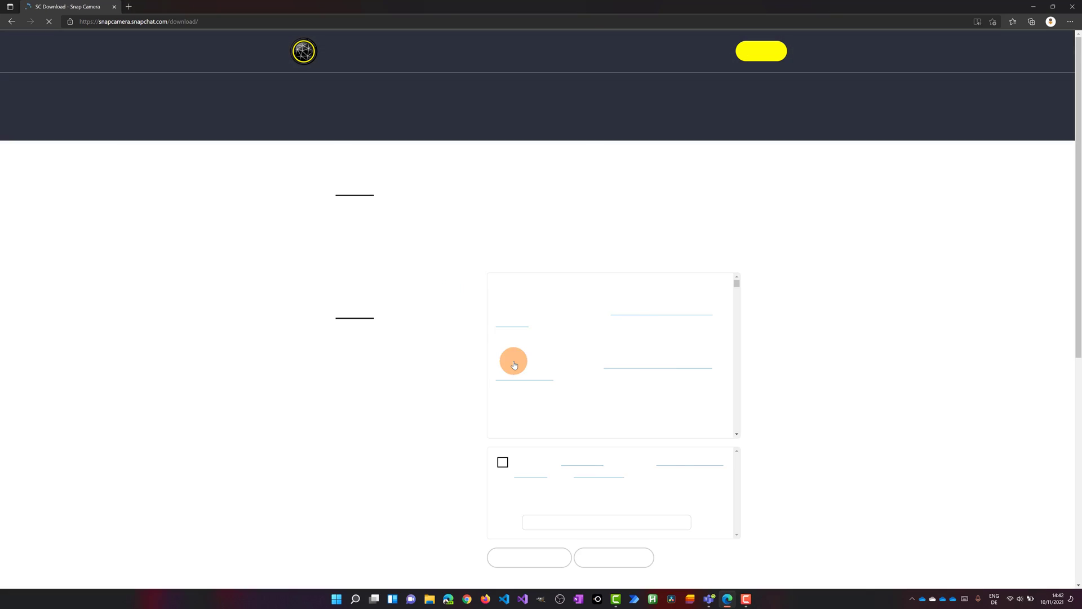
{"action": "scroll", "coordinate": [559, 390], "scroll_direction": "down", "scroll_amount": 5}
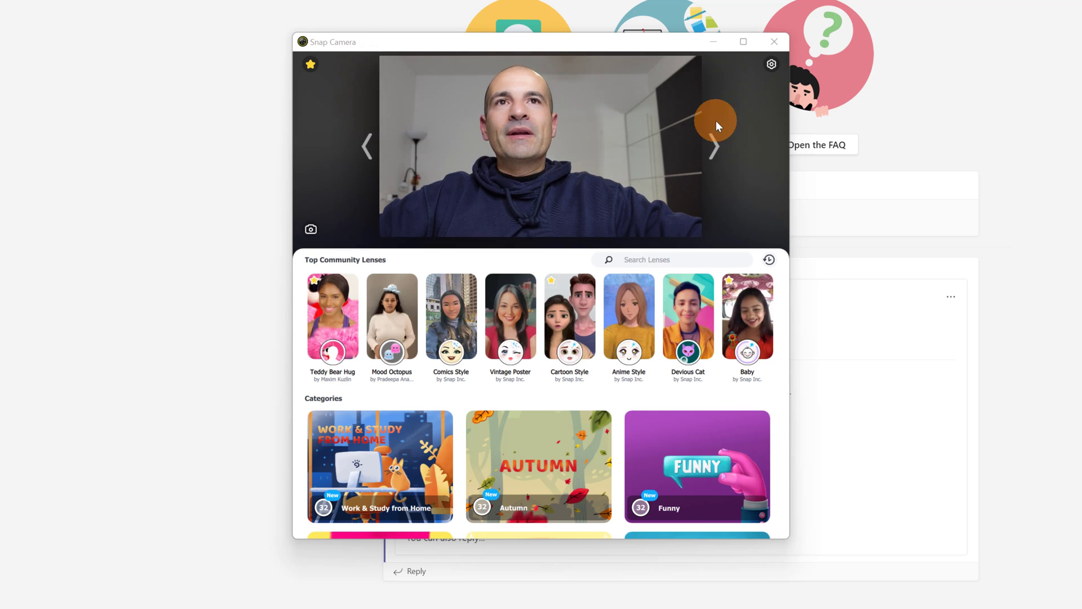
{"action": "left_click", "coordinate": [771, 65]}
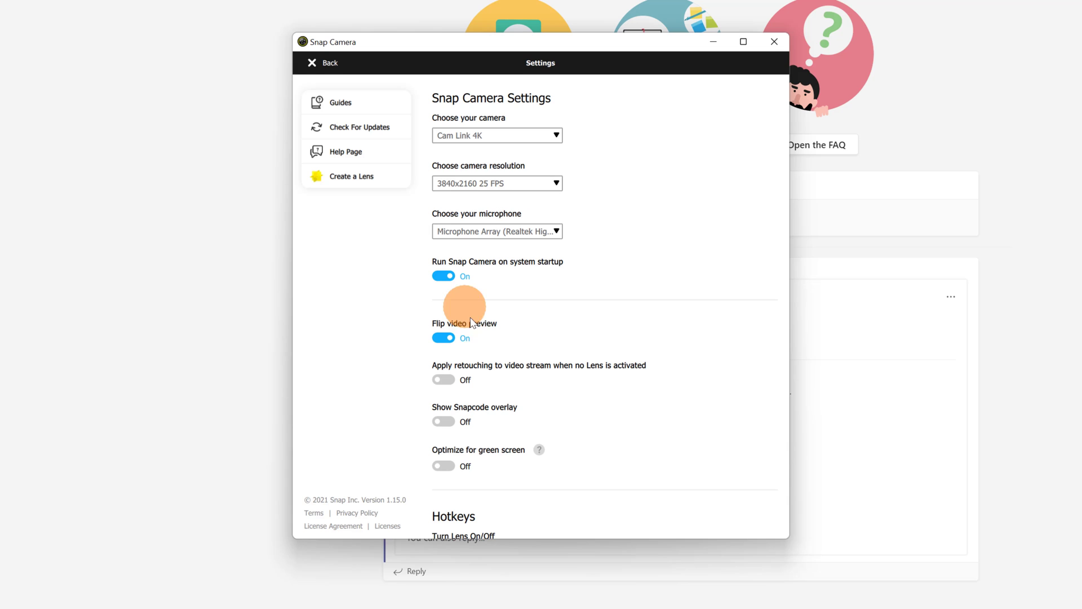
{"action": "scroll", "coordinate": [503, 379], "scroll_direction": "down", "scroll_amount": 1}
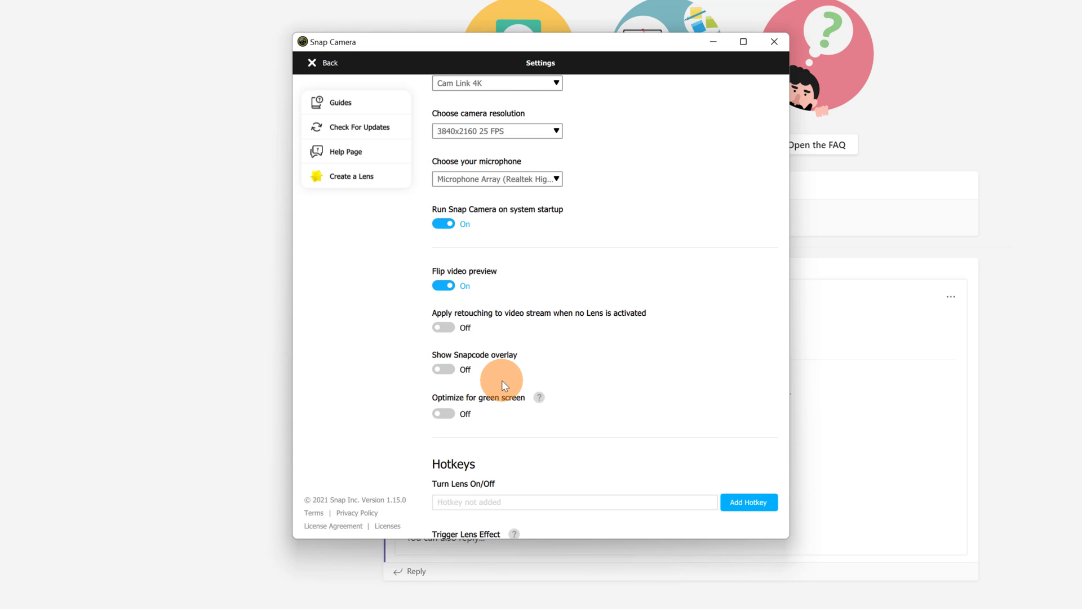
{"action": "scroll", "coordinate": [501, 378], "scroll_direction": "up", "scroll_amount": 1}
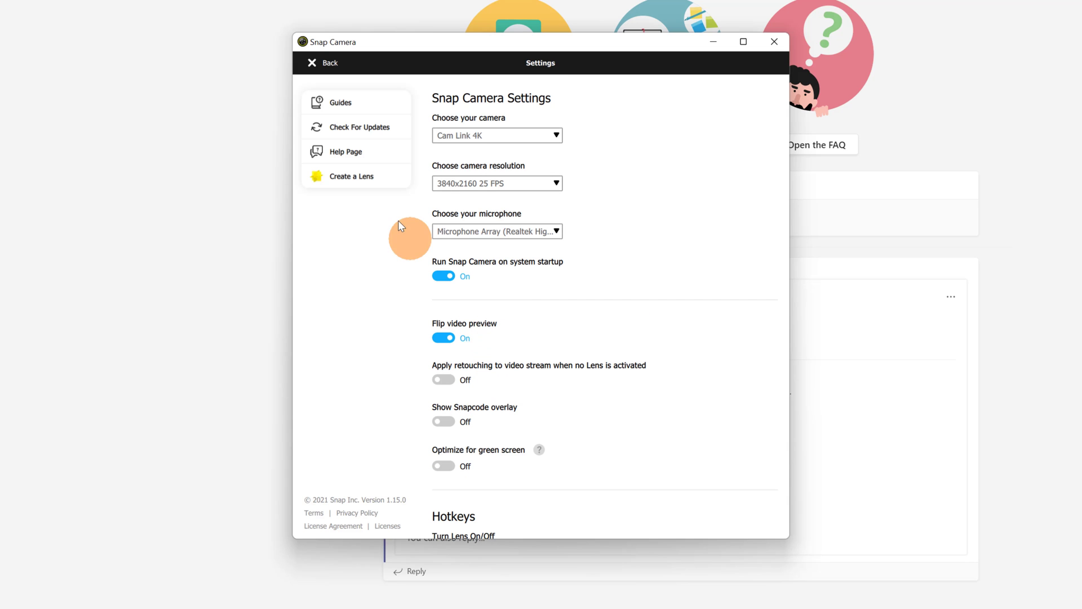
{"action": "left_click", "coordinate": [317, 64]}
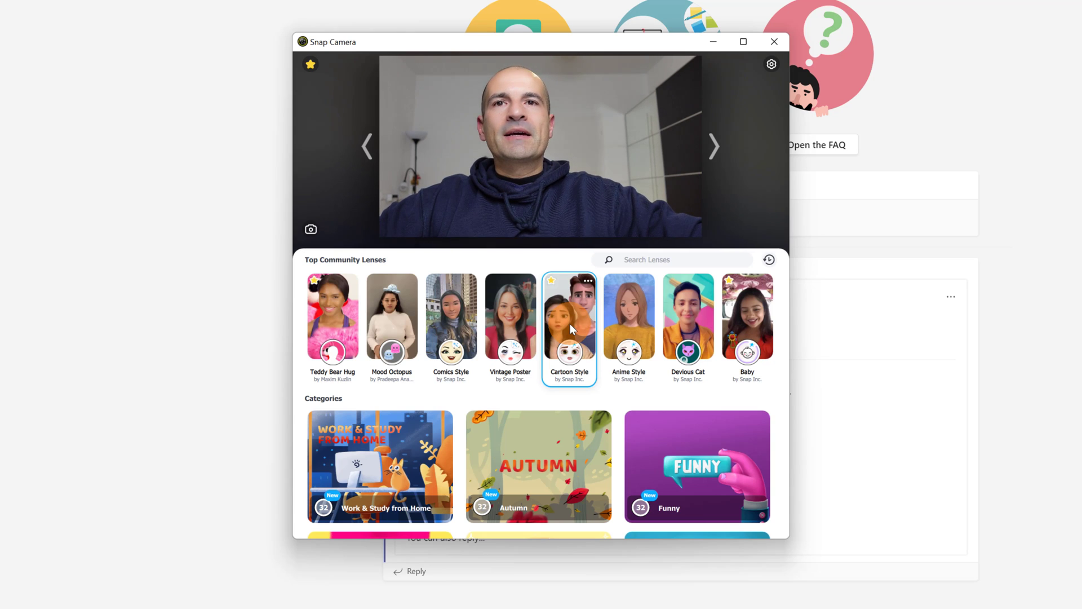
Step: Apply the Cartoon Style lens, then switch the camera to the Anime Style lens
{"action": "left_click", "coordinate": [570, 324]}
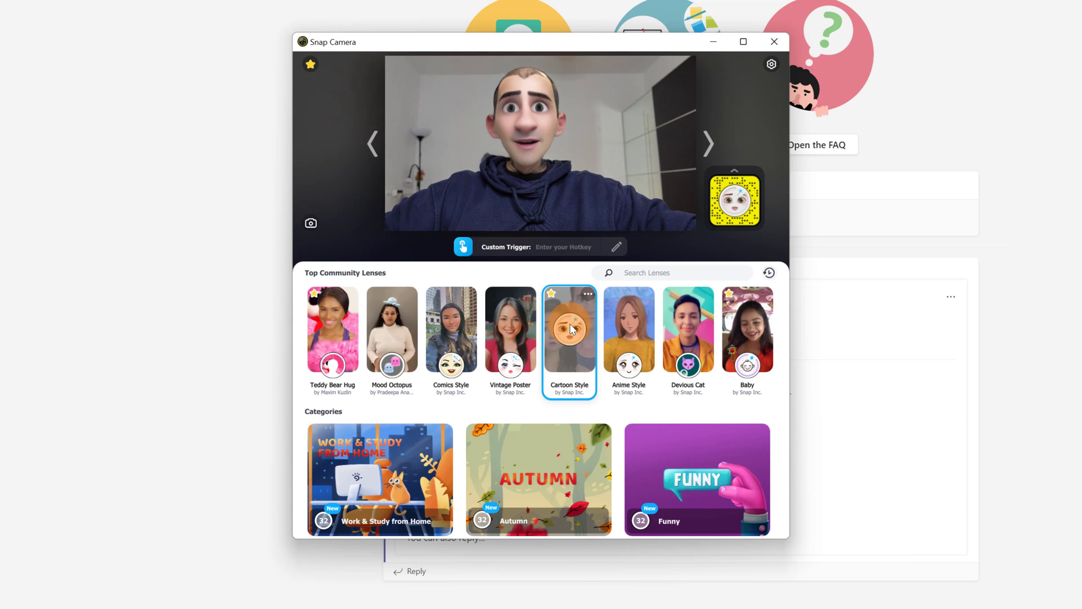
{"action": "left_click", "coordinate": [549, 244]}
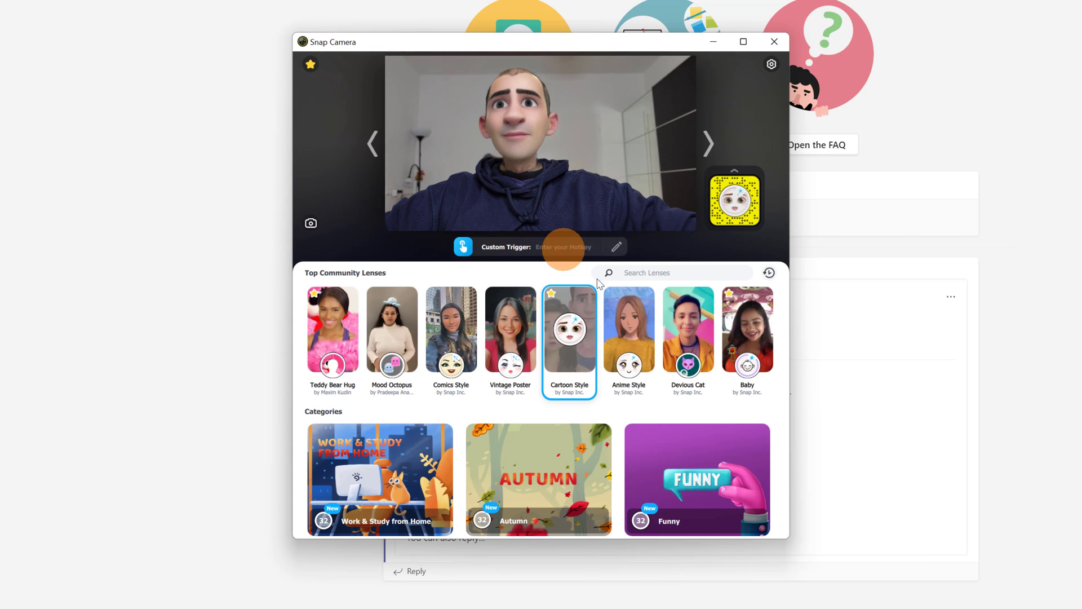
{"action": "left_click", "coordinate": [647, 331]}
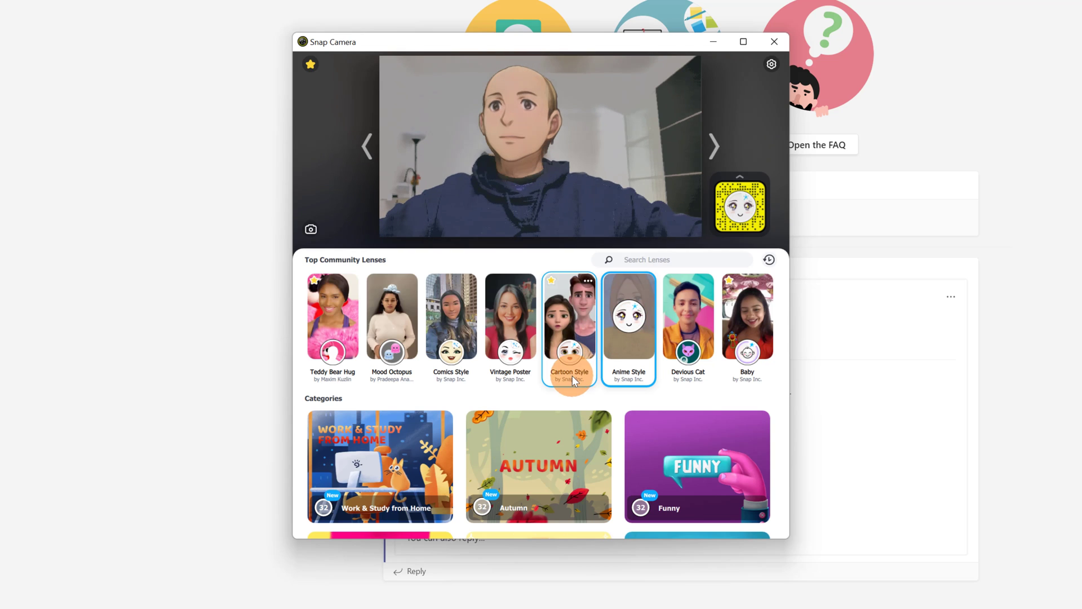
Step: Apply the Glasses lens from the Work & Study from Home category
{"action": "scroll", "coordinate": [561, 373], "scroll_direction": "down", "scroll_amount": 1}
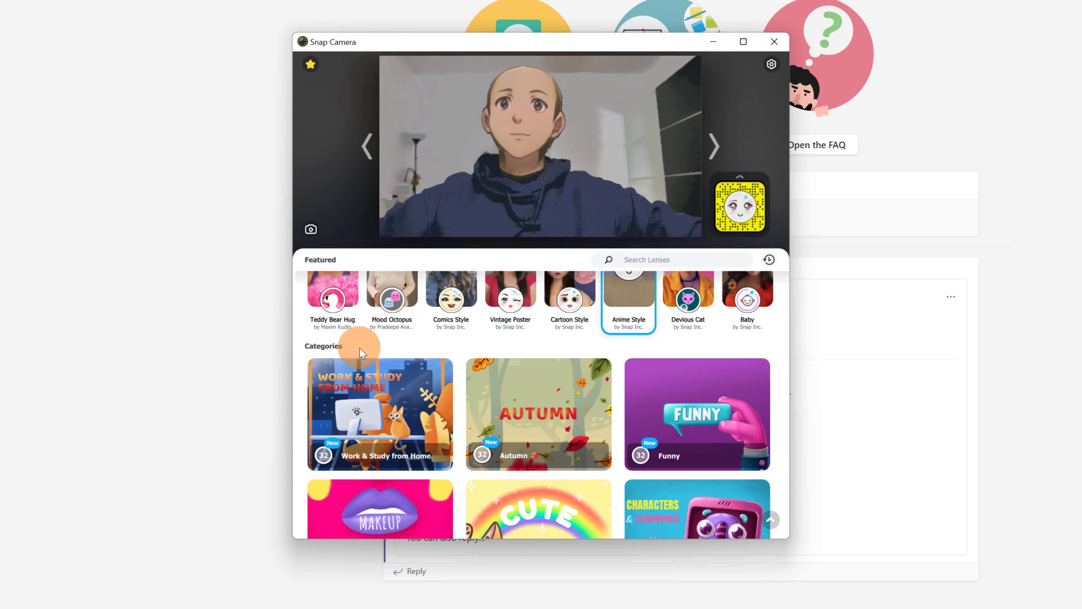
{"action": "left_click", "coordinate": [388, 400]}
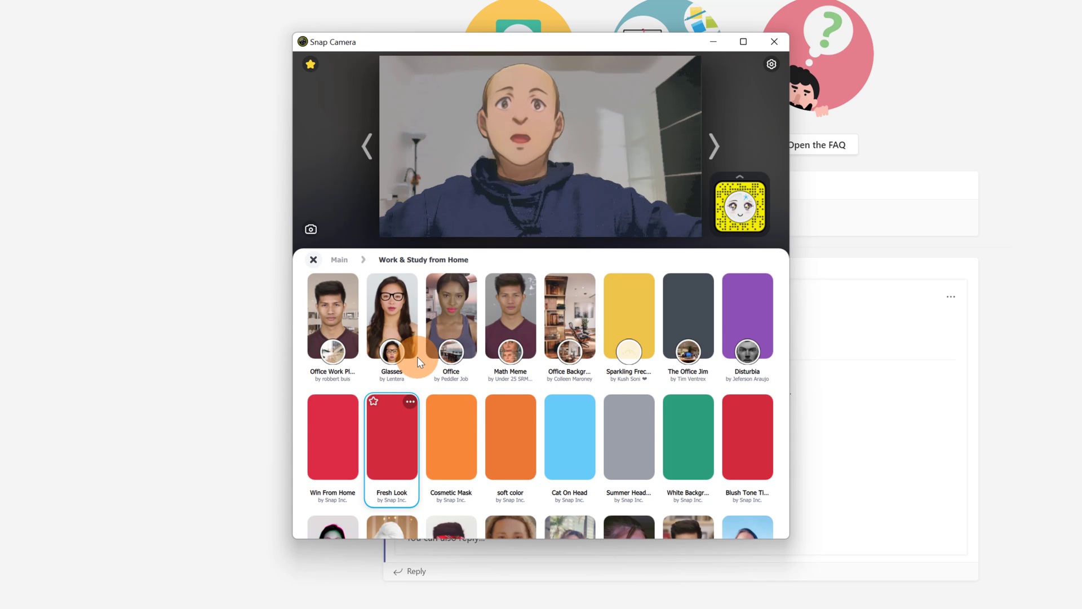
{"action": "left_click", "coordinate": [399, 325]}
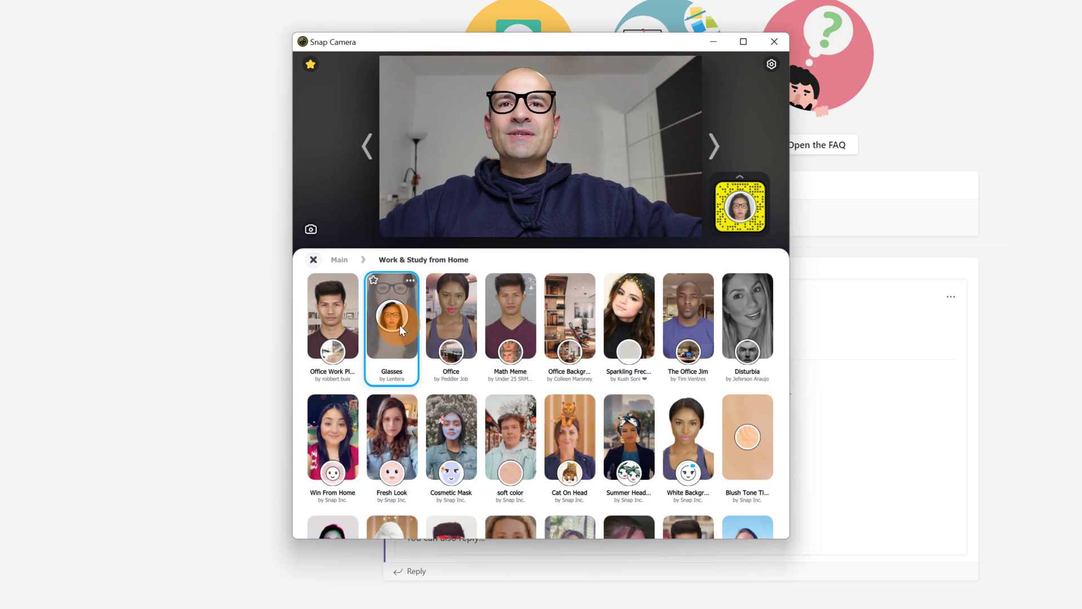
Step: Close the Work & Study from Home category and browse the Top Community Lenses
{"action": "scroll", "coordinate": [534, 394], "scroll_direction": "down", "scroll_amount": 1}
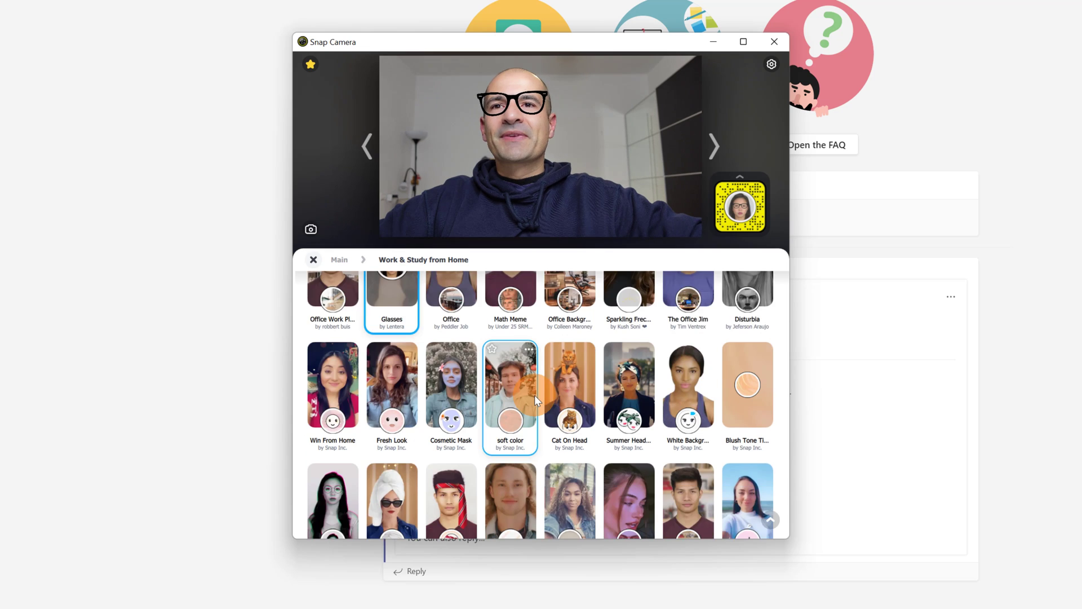
{"action": "scroll", "coordinate": [534, 394], "scroll_direction": "down", "scroll_amount": 1}
{"action": "scroll", "coordinate": [534, 394], "scroll_direction": "up", "scroll_amount": 2}
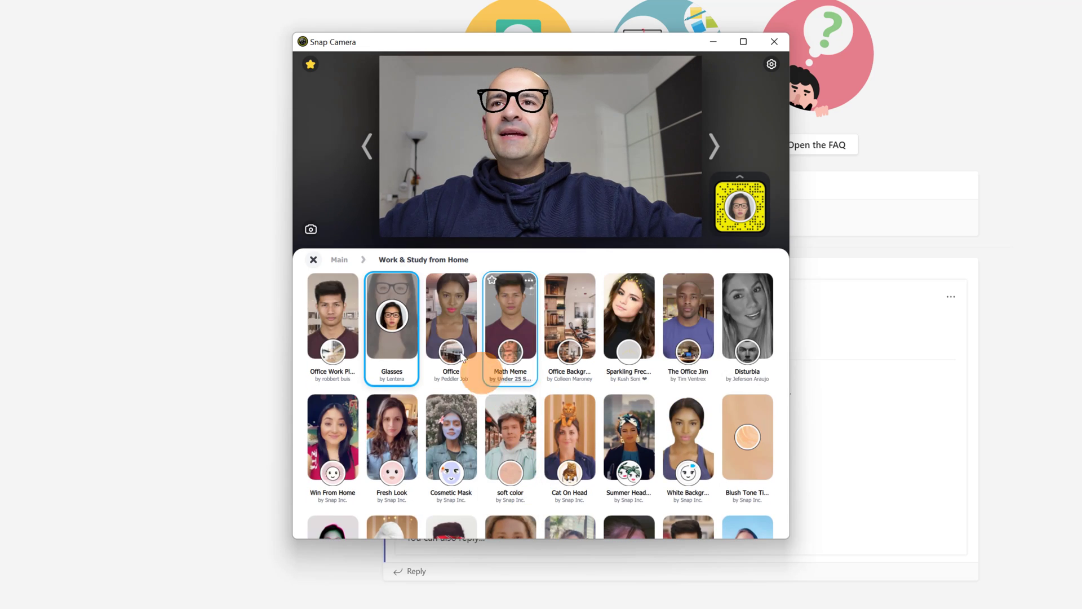
{"action": "left_click", "coordinate": [316, 261]}
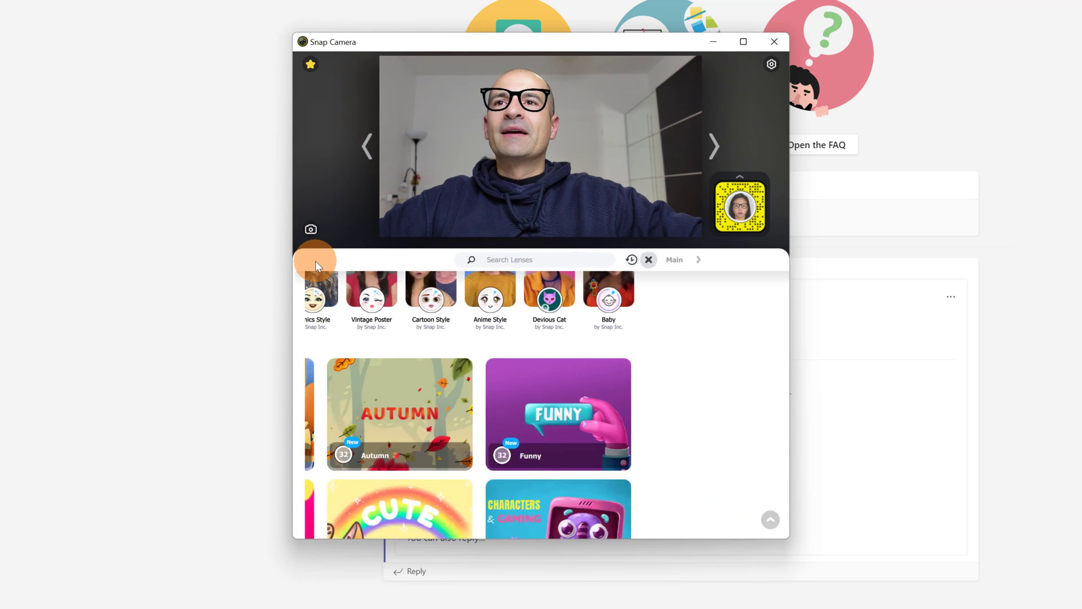
{"action": "scroll", "coordinate": [519, 376], "scroll_direction": "down", "scroll_amount": 6}
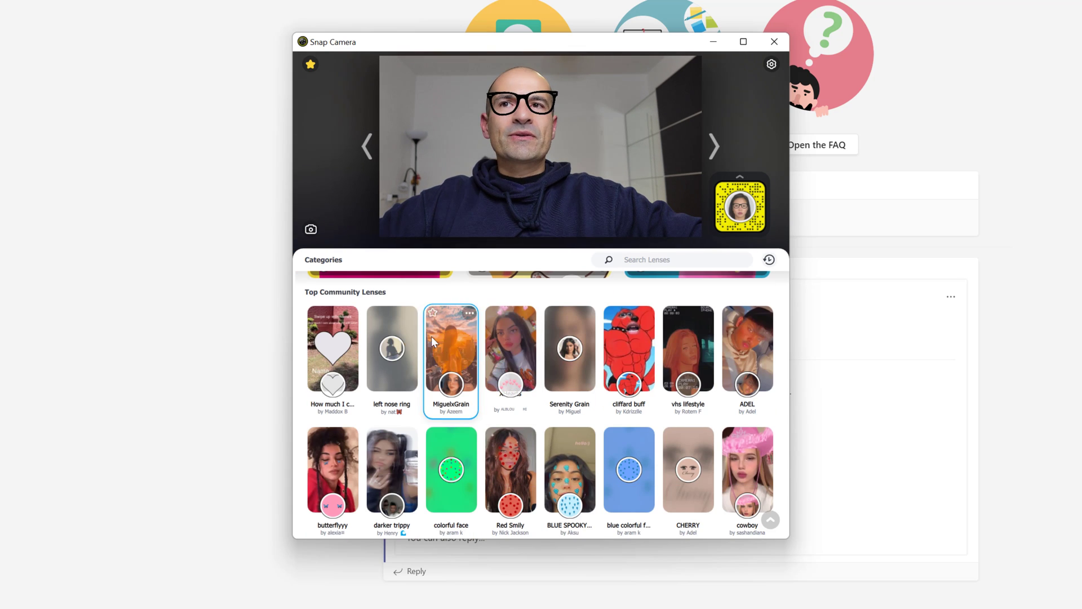
{"action": "scroll", "coordinate": [418, 336], "scroll_direction": "down", "scroll_amount": 3}
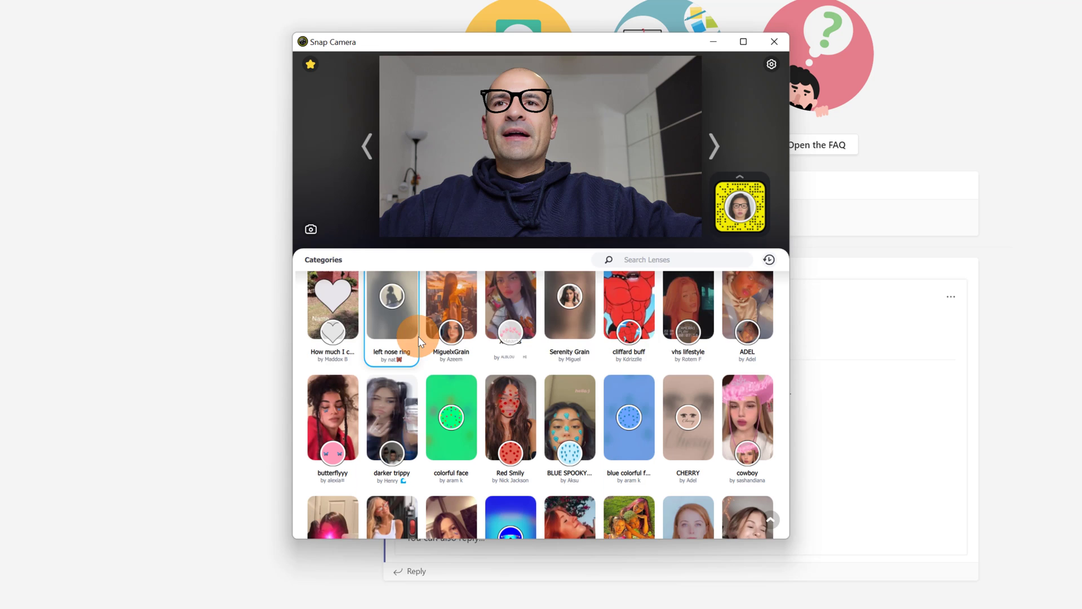
{"action": "scroll", "coordinate": [412, 351], "scroll_direction": "down", "scroll_amount": 4}
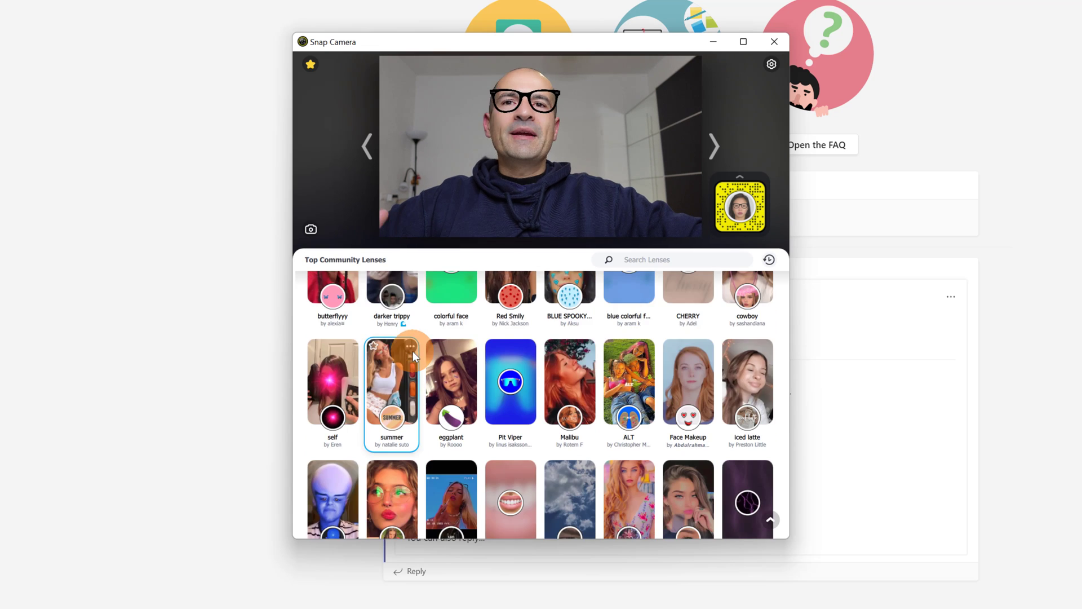
{"action": "scroll", "coordinate": [413, 350], "scroll_direction": "down", "scroll_amount": 5}
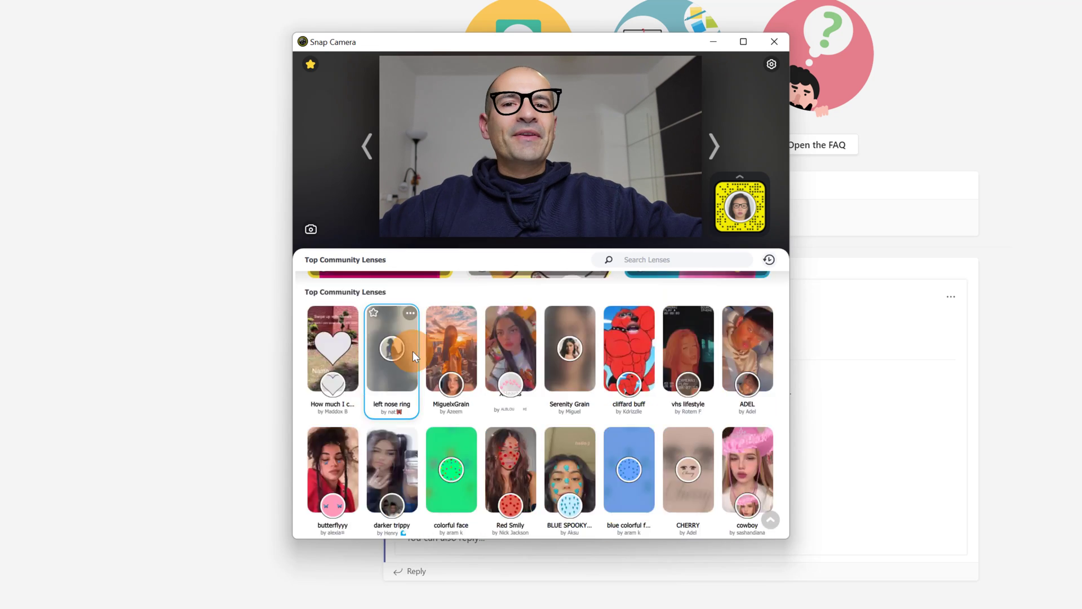
{"action": "scroll", "coordinate": [420, 350], "scroll_direction": "up", "scroll_amount": 15}
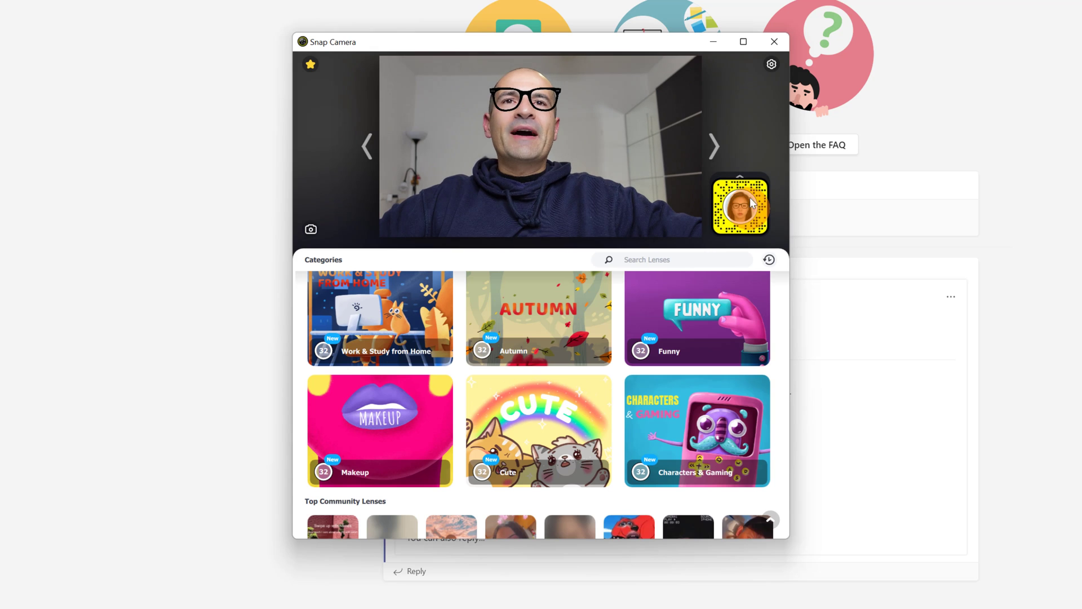
Step: View the Glasses lens details, then try the Viking Warrior lens from Favorites
{"action": "left_click", "coordinate": [742, 180]}
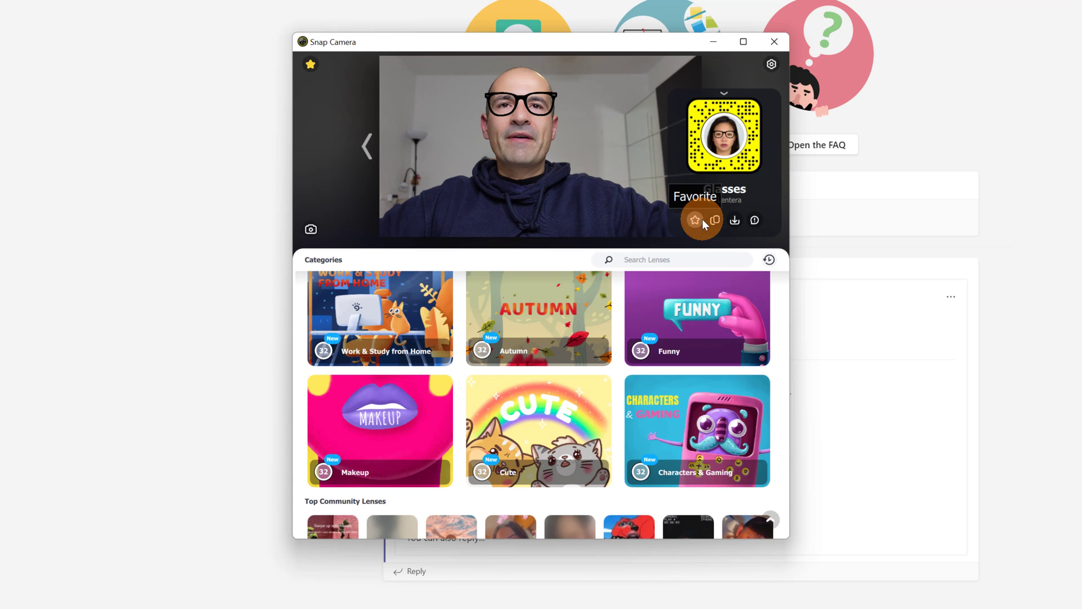
{"action": "left_click", "coordinate": [725, 91]}
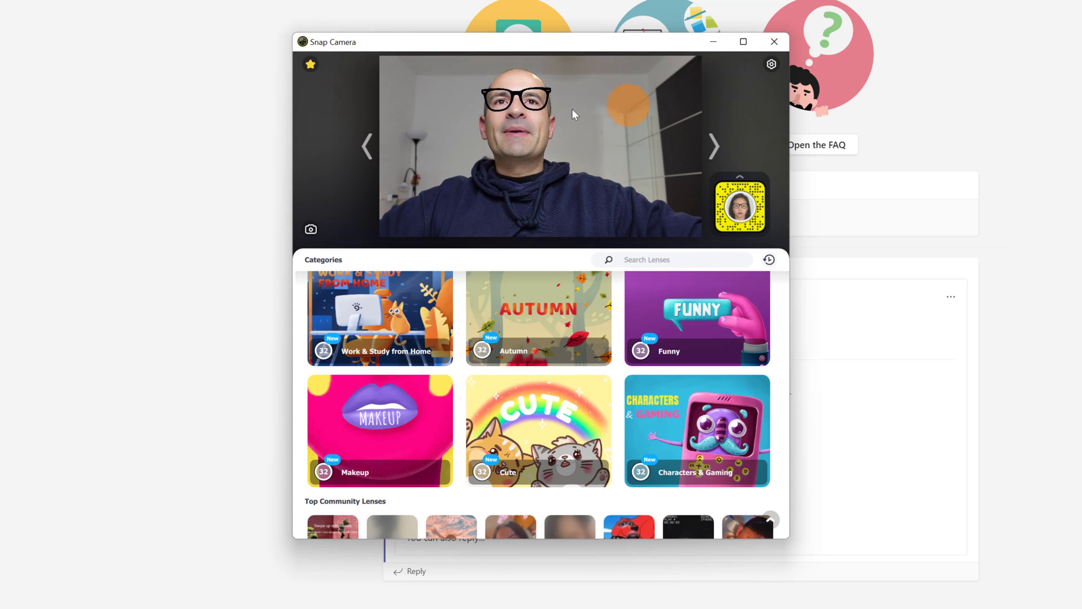
{"action": "left_click", "coordinate": [314, 63]}
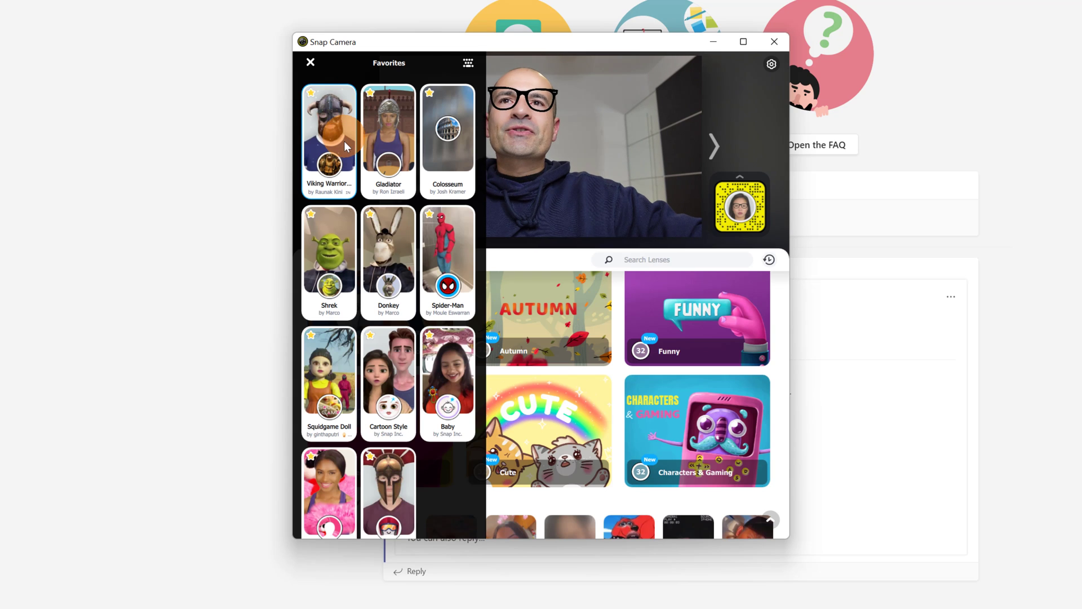
{"action": "left_click", "coordinate": [315, 158]}
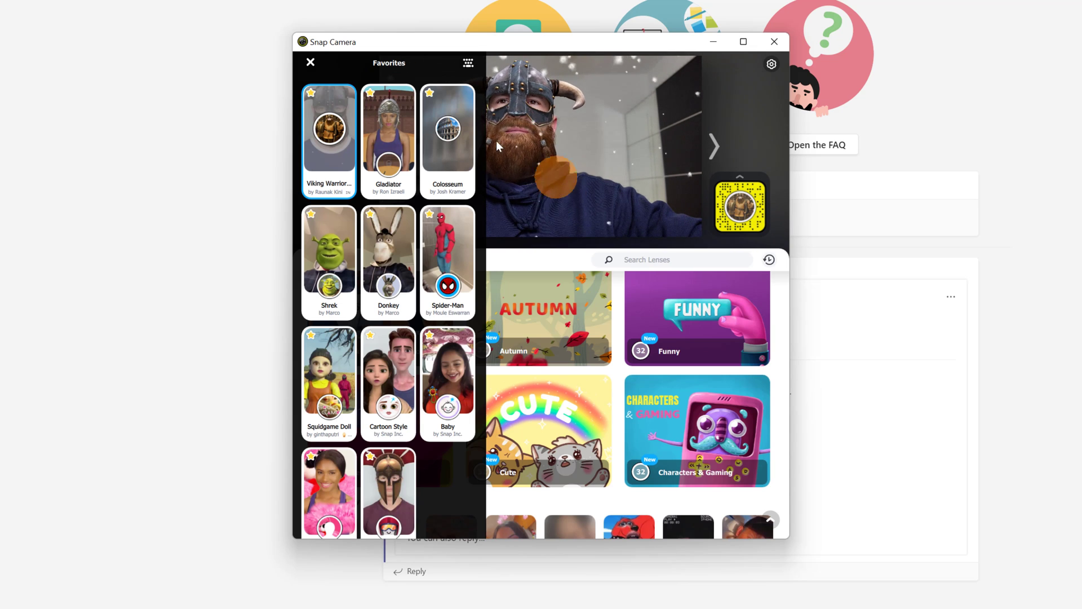
{"action": "left_click", "coordinate": [310, 62]}
{"action": "left_click", "coordinate": [577, 162]}
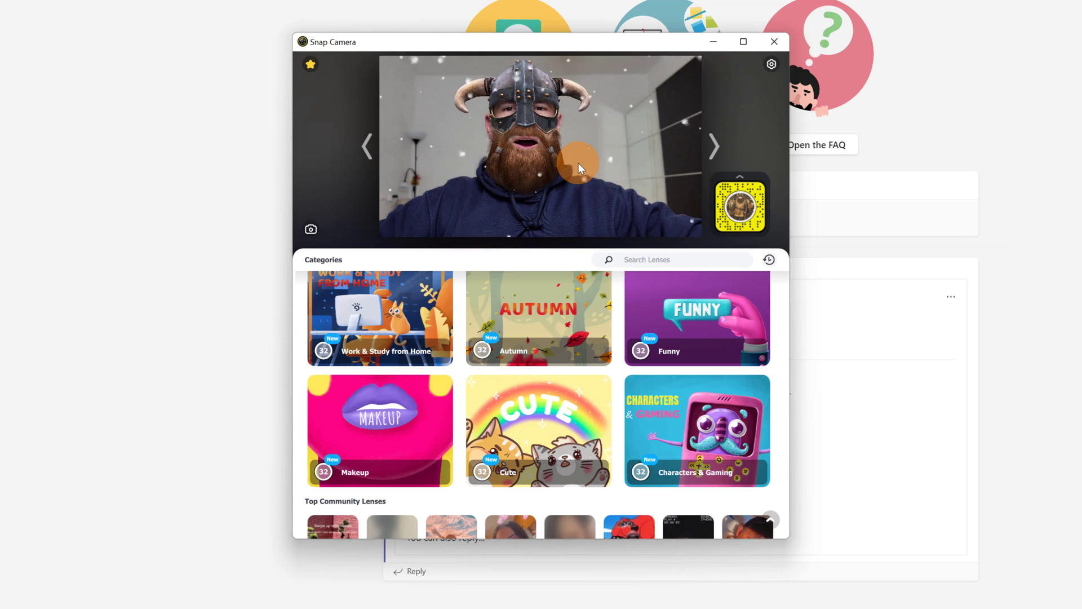
Step: Try the Gladiator lens from Favorites
{"action": "left_click", "coordinate": [311, 66]}
{"action": "left_click", "coordinate": [383, 133]}
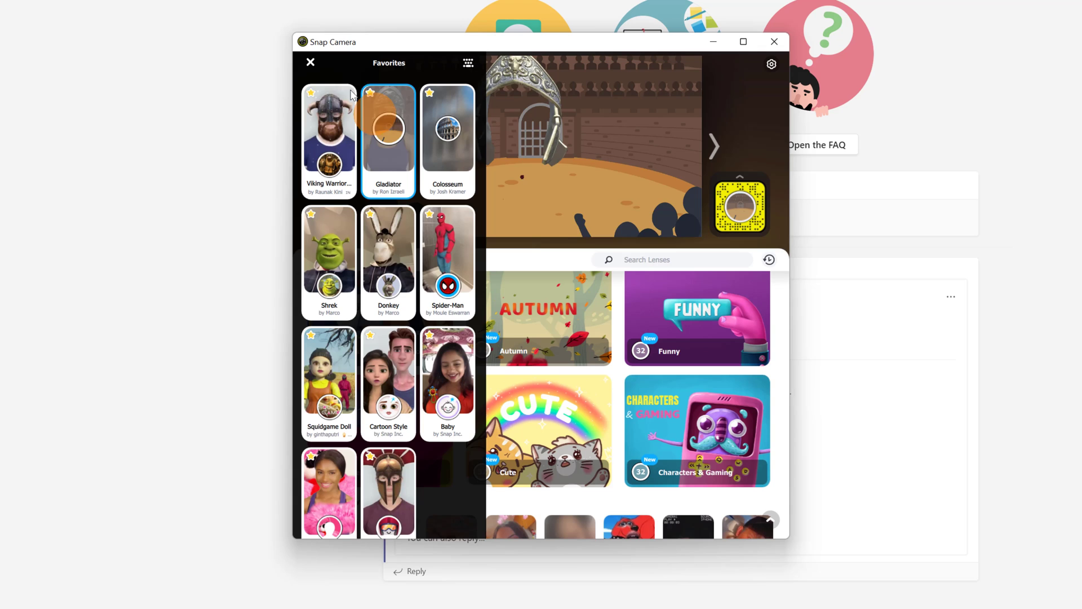
{"action": "left_click", "coordinate": [310, 63]}
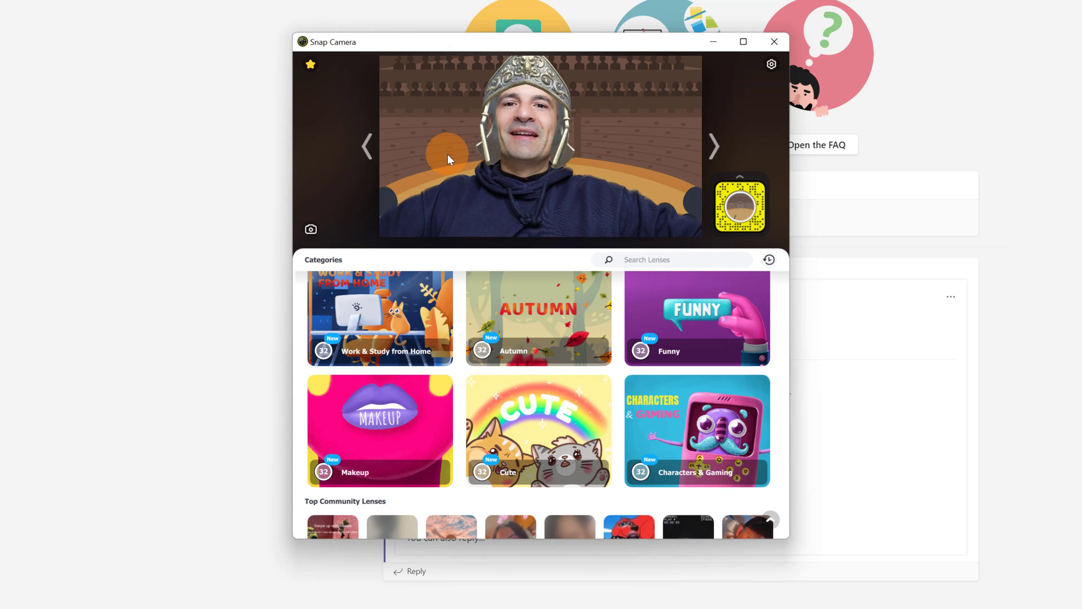
Step: Apply the Shrek lens from Favorites and close the Favorites list
{"action": "left_click", "coordinate": [311, 63]}
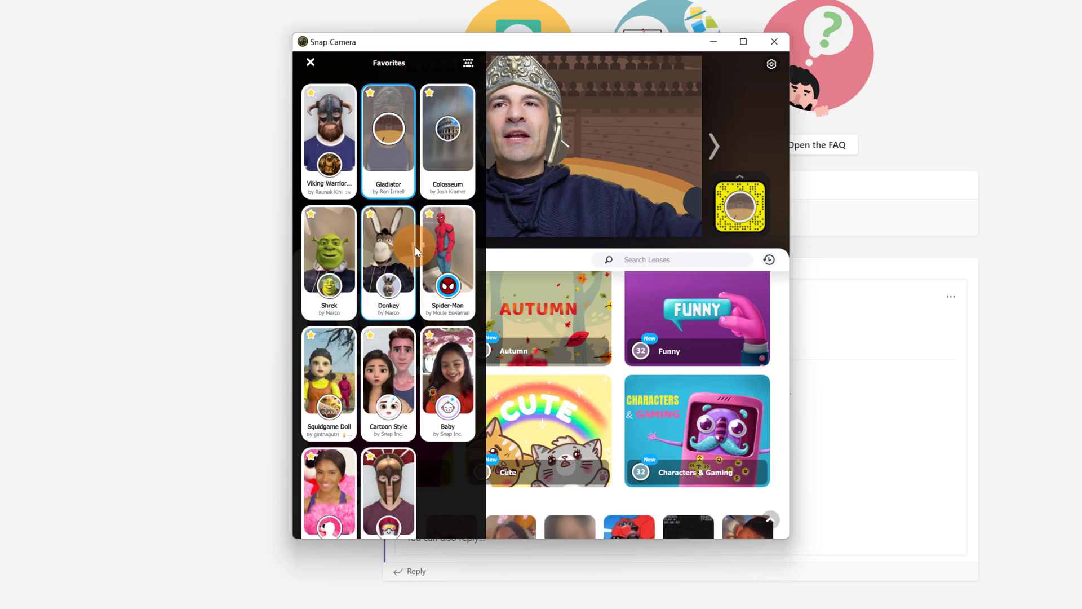
{"action": "left_click", "coordinate": [331, 252]}
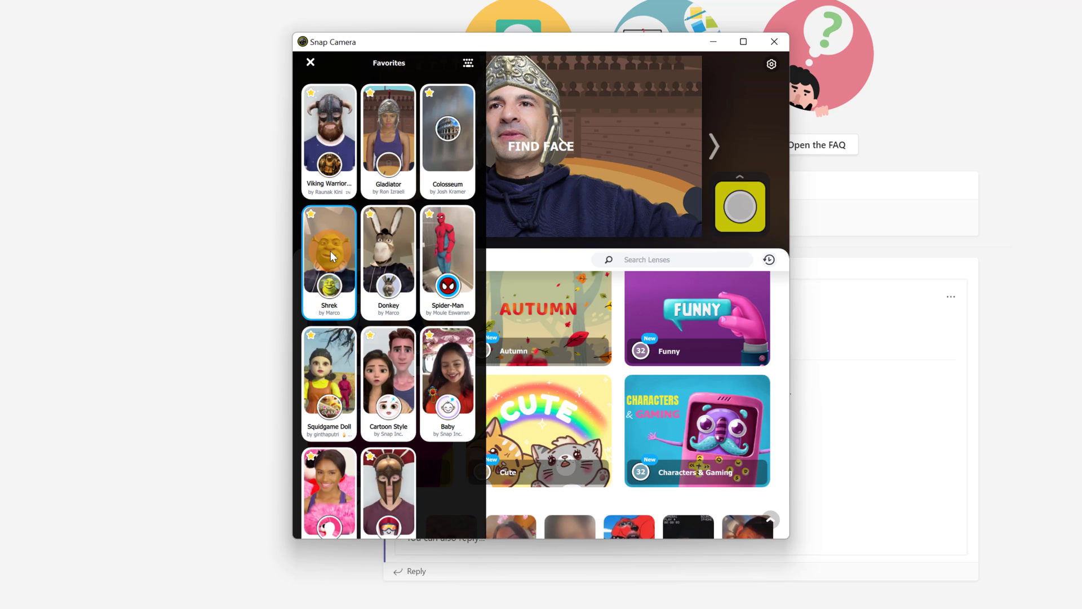
{"action": "left_click", "coordinate": [609, 215]}
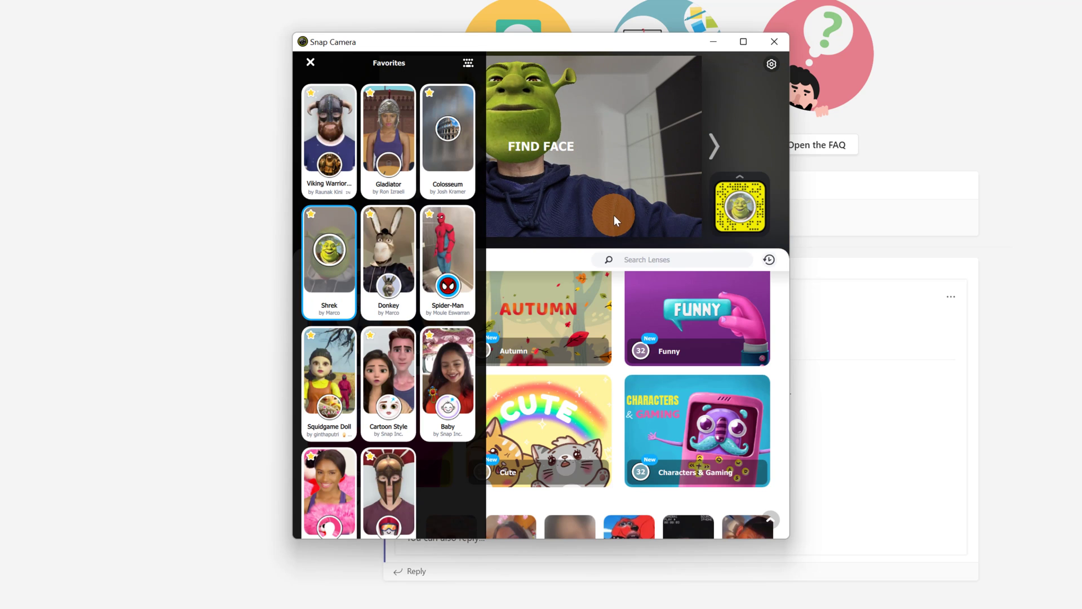
{"action": "left_click", "coordinate": [311, 63]}
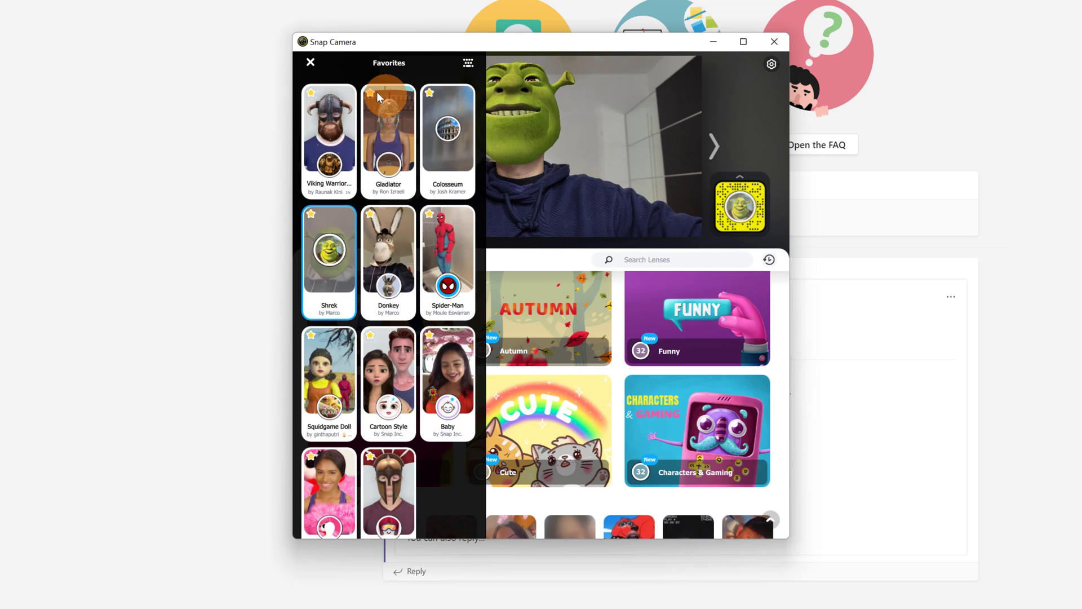
{"action": "left_click", "coordinate": [312, 64]}
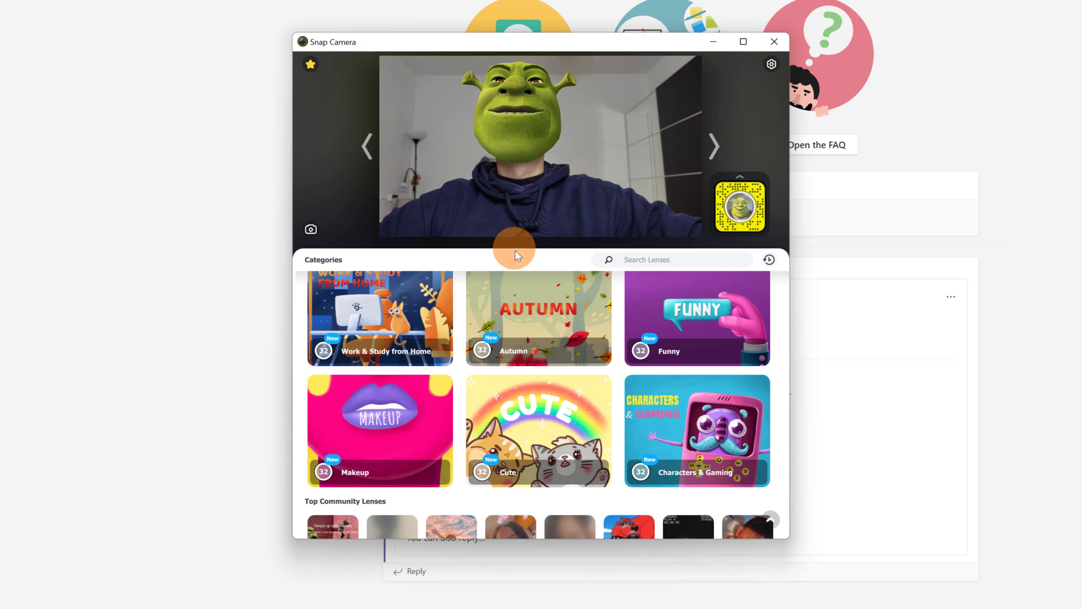
{"action": "scroll", "coordinate": [519, 377], "scroll_direction": "down", "scroll_amount": 3}
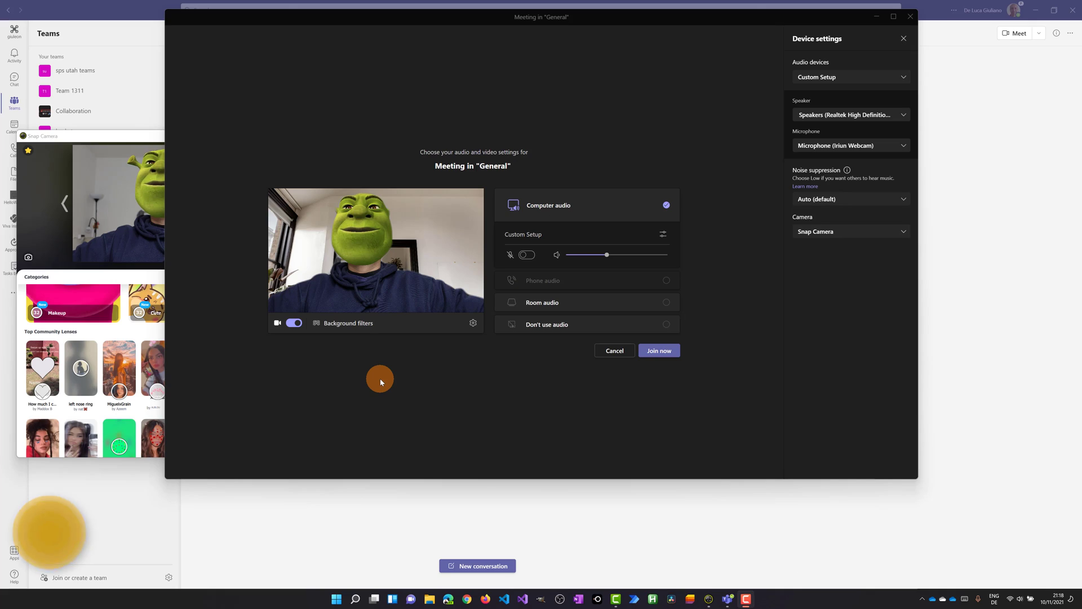
Step: Turn the video preview off and choose Snap Camera as the Teams camera
{"action": "left_click", "coordinate": [294, 323]}
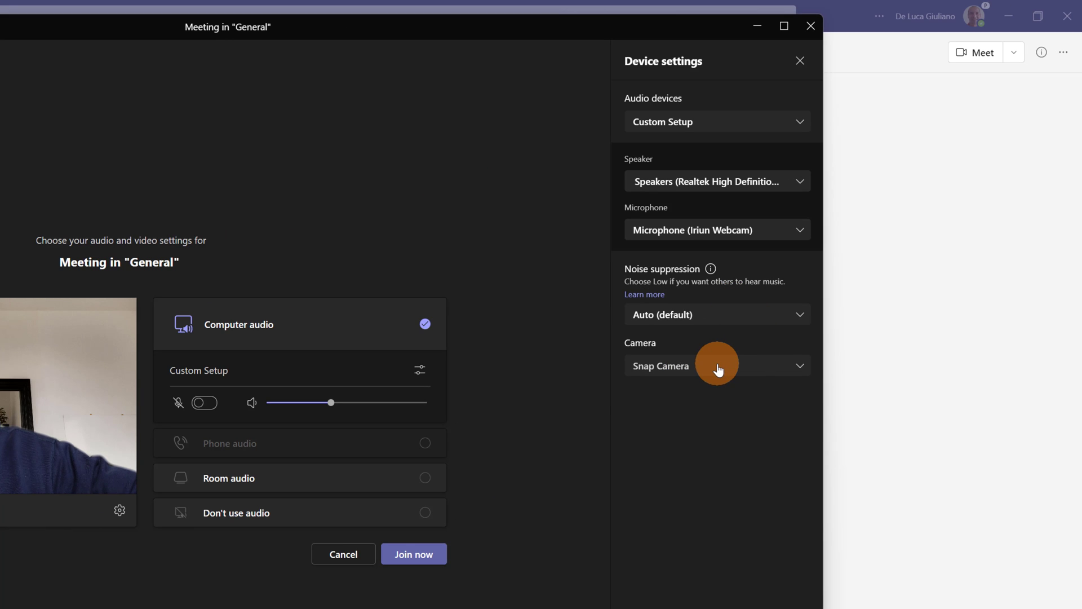
{"action": "left_click", "coordinate": [718, 369]}
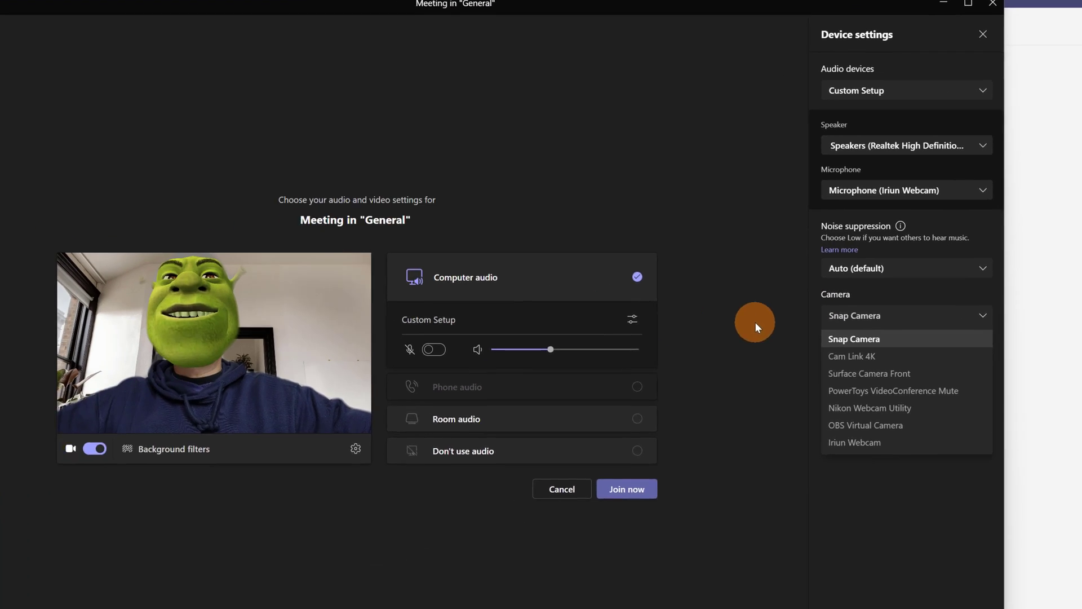
{"action": "left_click", "coordinate": [756, 321]}
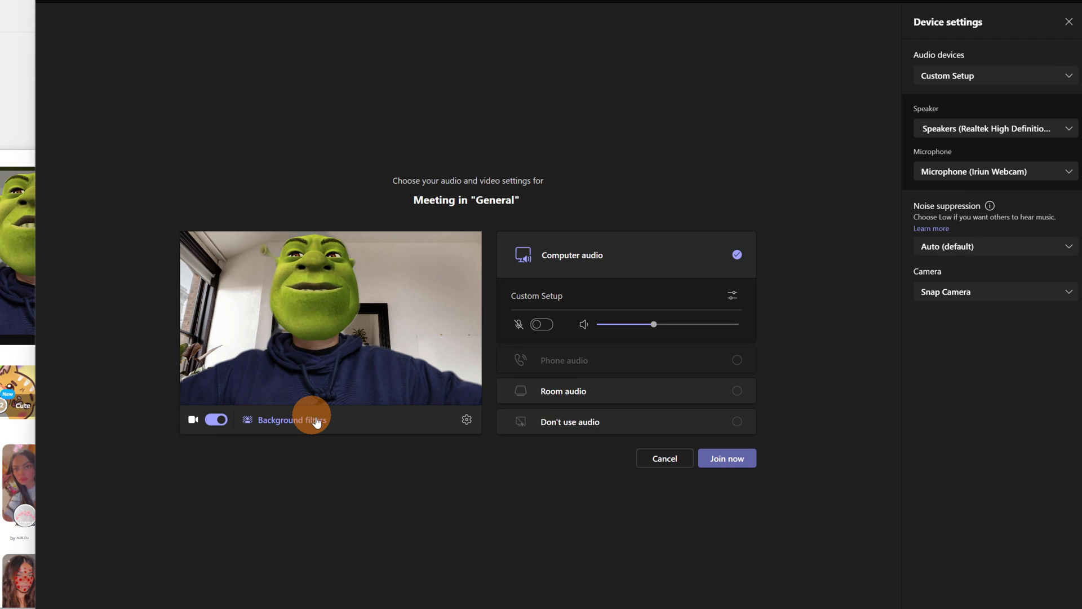
Step: Try the Blur background, then set the Ice Hotel background behind the Teams preview
{"action": "left_click", "coordinate": [315, 421]}
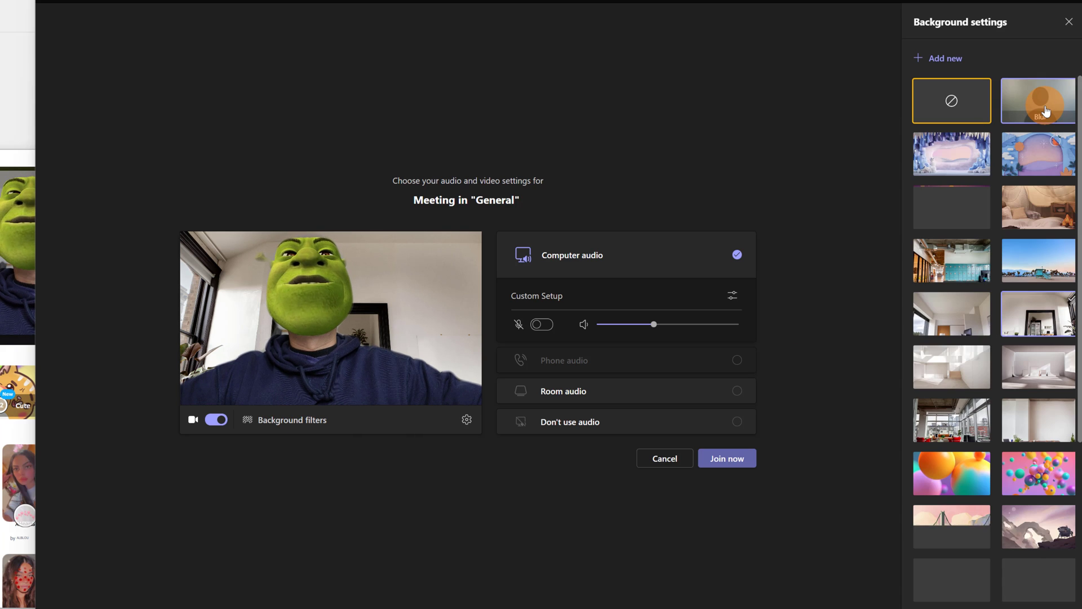
{"action": "left_click", "coordinate": [1046, 111]}
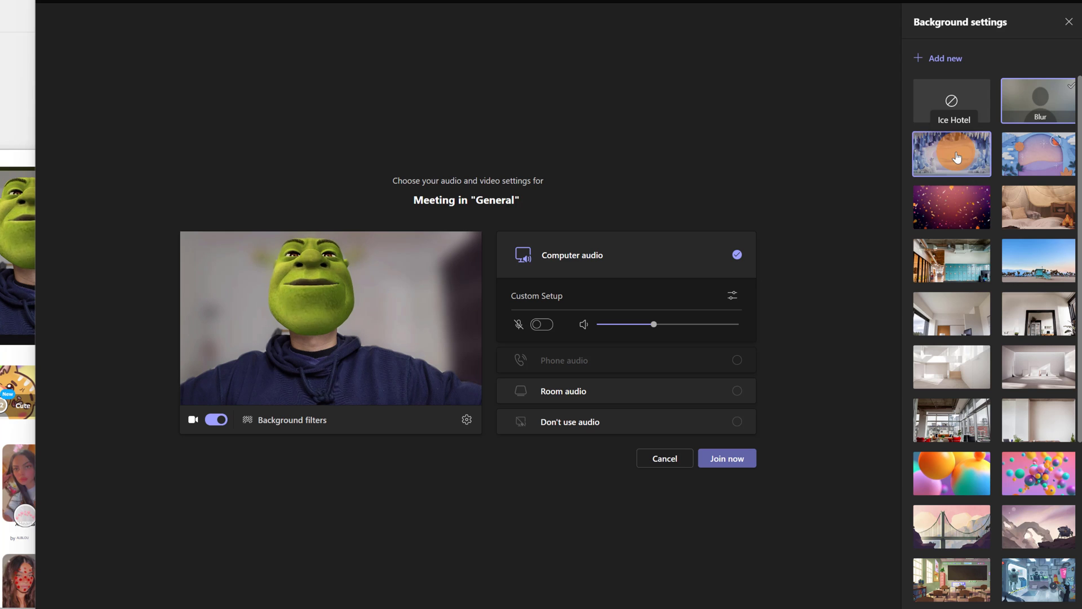
{"action": "left_click", "coordinate": [955, 157]}
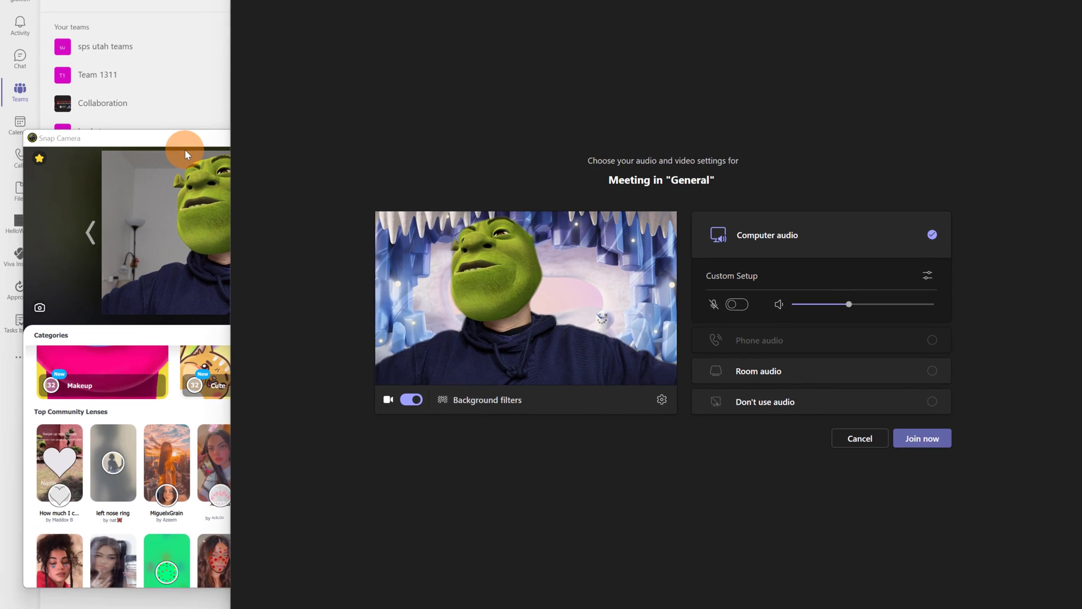
{"action": "left_click", "coordinate": [88, 161]}
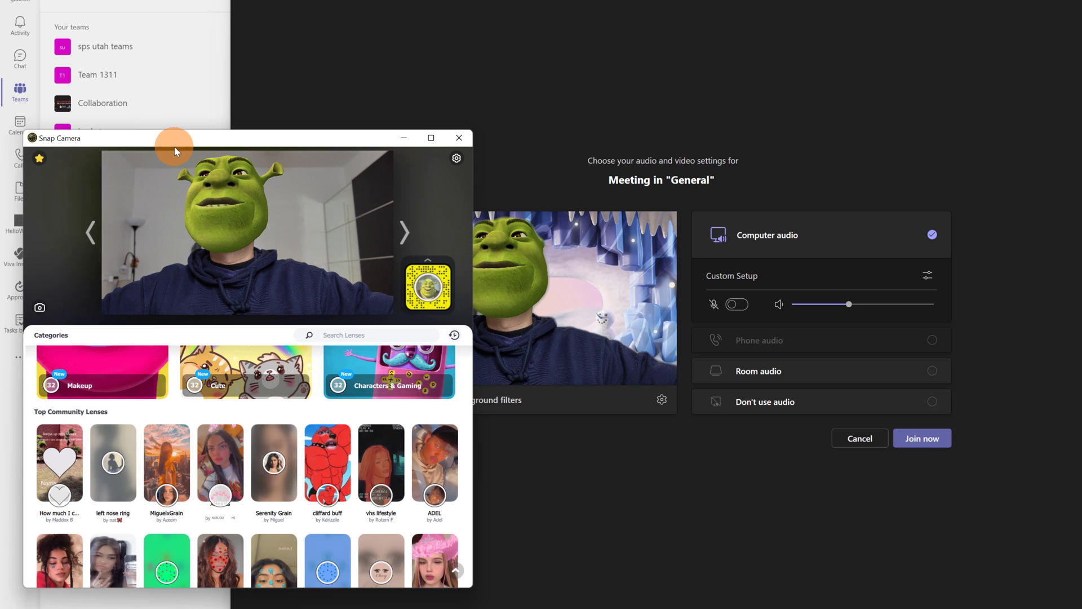
Step: Apply the warrior helmet lens from Snap Camera Favorites and return to the Teams preview
{"action": "left_click", "coordinate": [39, 159]}
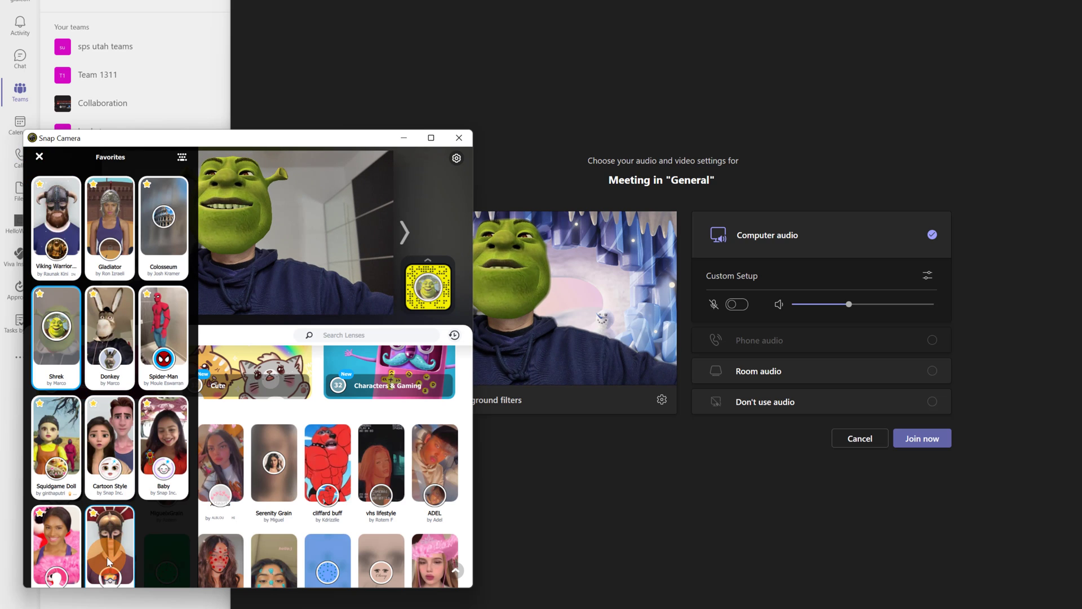
{"action": "left_click", "coordinate": [107, 557]}
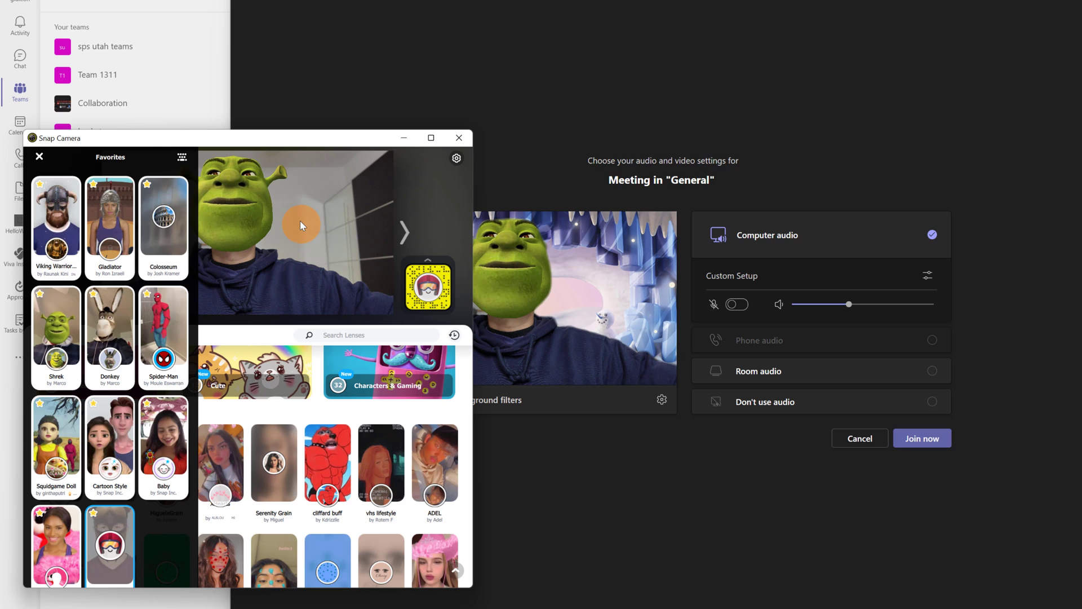
{"action": "left_click", "coordinate": [187, 204]}
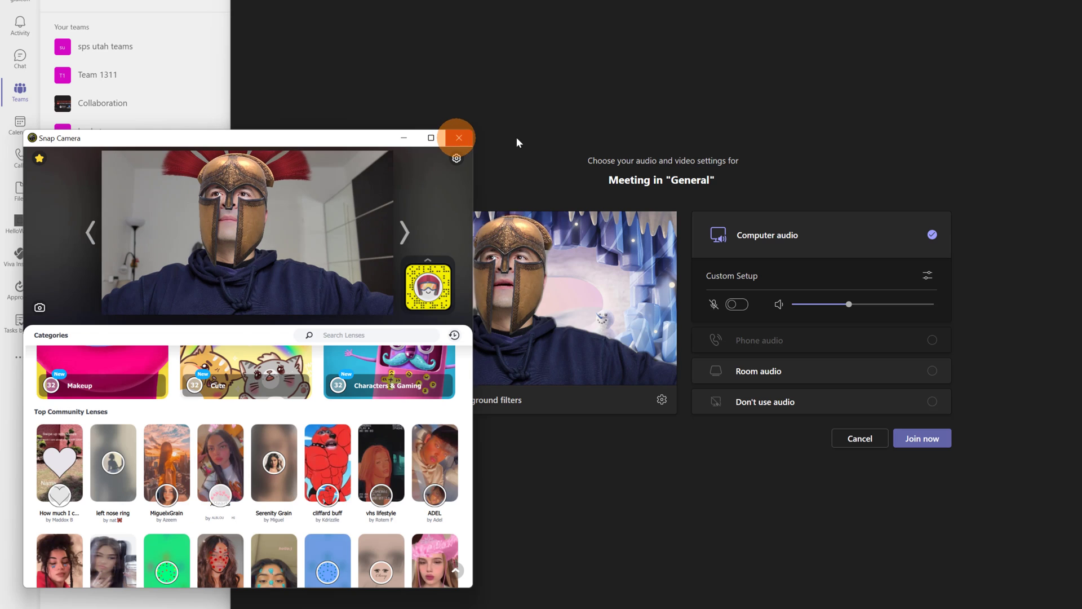
{"action": "left_click", "coordinate": [534, 141]}
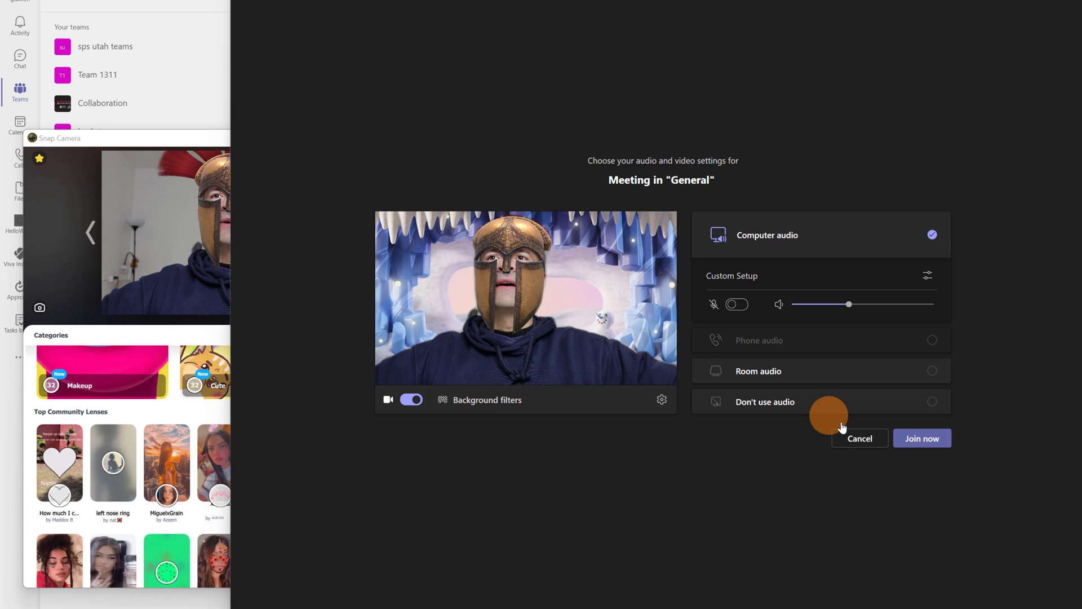